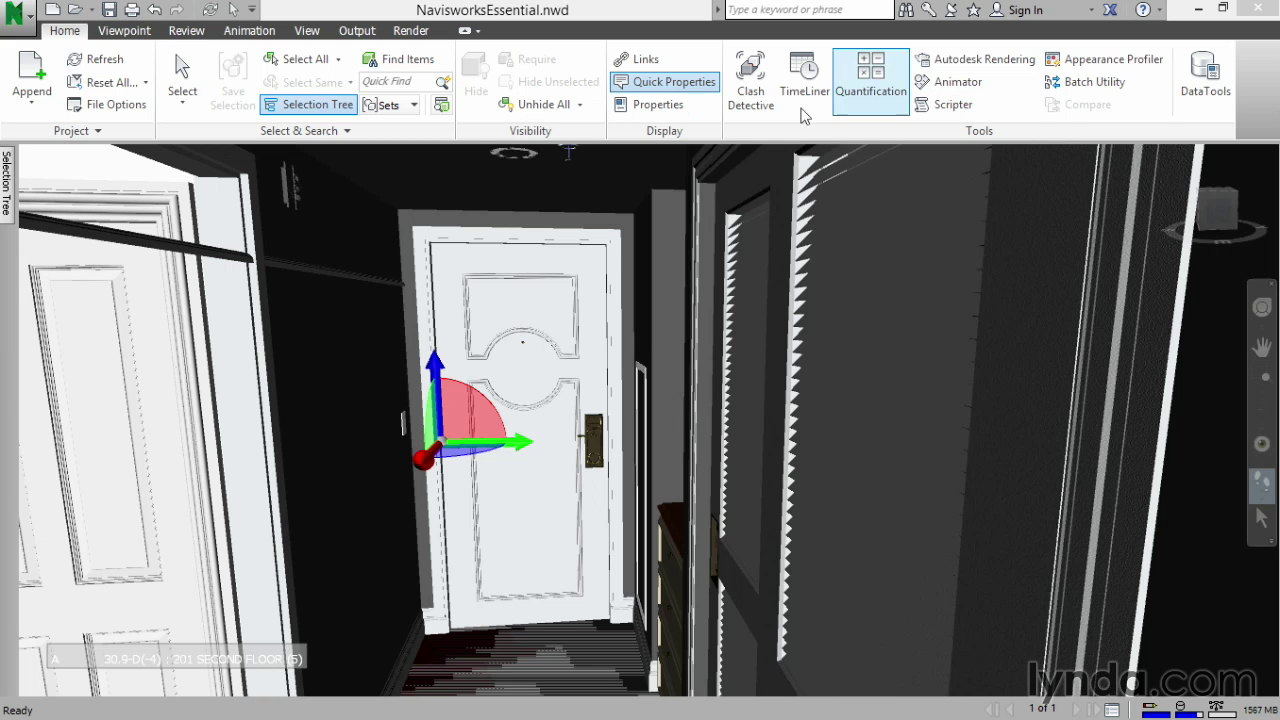
- Create a new script named 'Door 2015' in the Scripter
{"action": "left_click", "coordinate": [182, 75]}
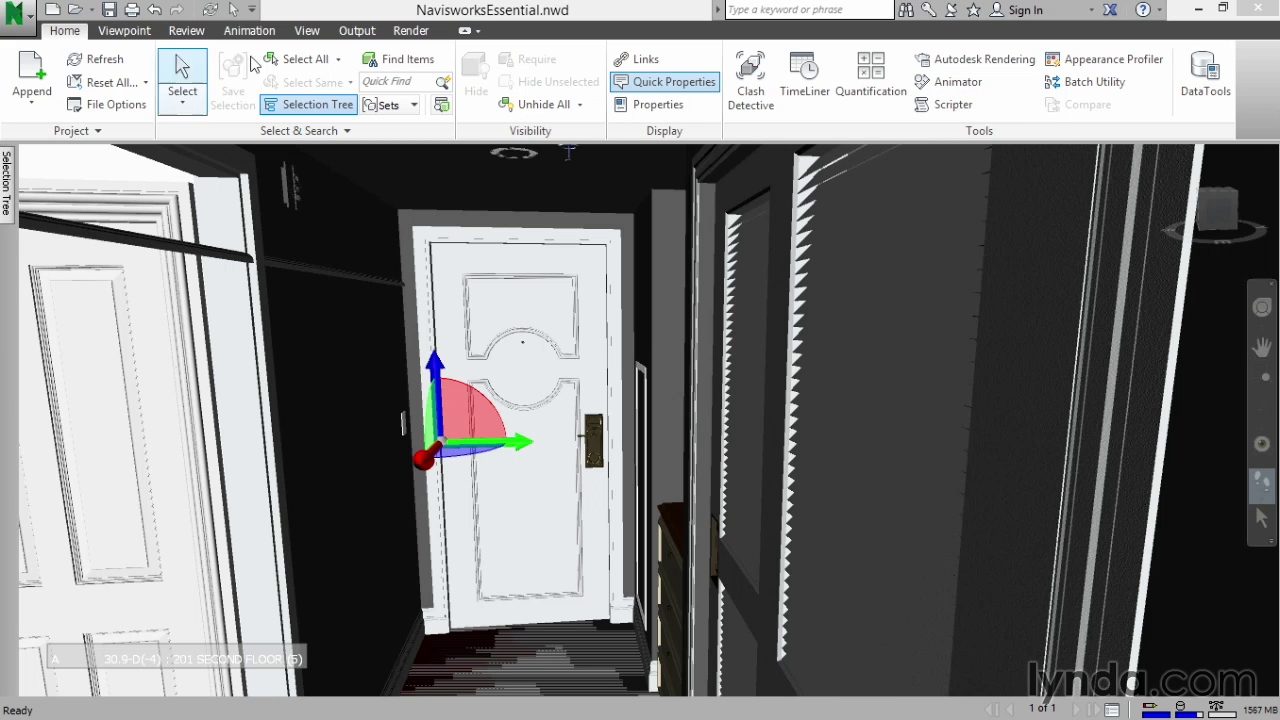
{"action": "left_click", "coordinate": [949, 106]}
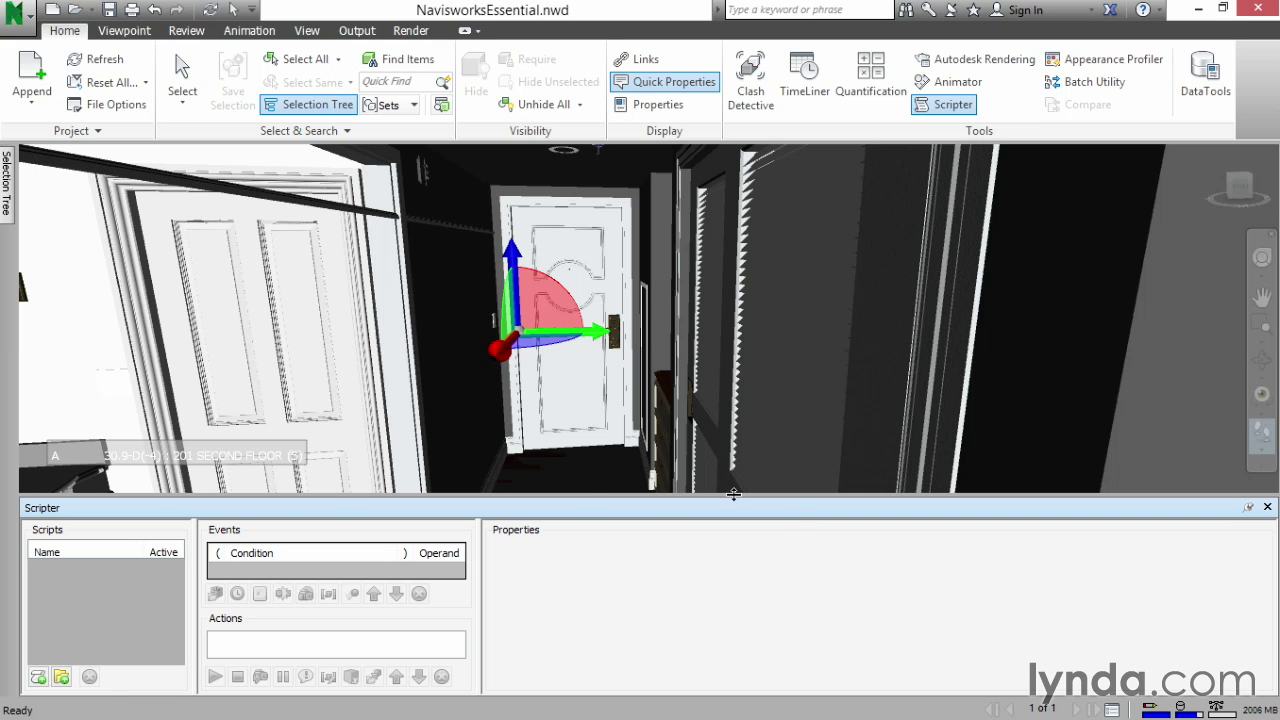
{"action": "left_click", "coordinate": [38, 678]}
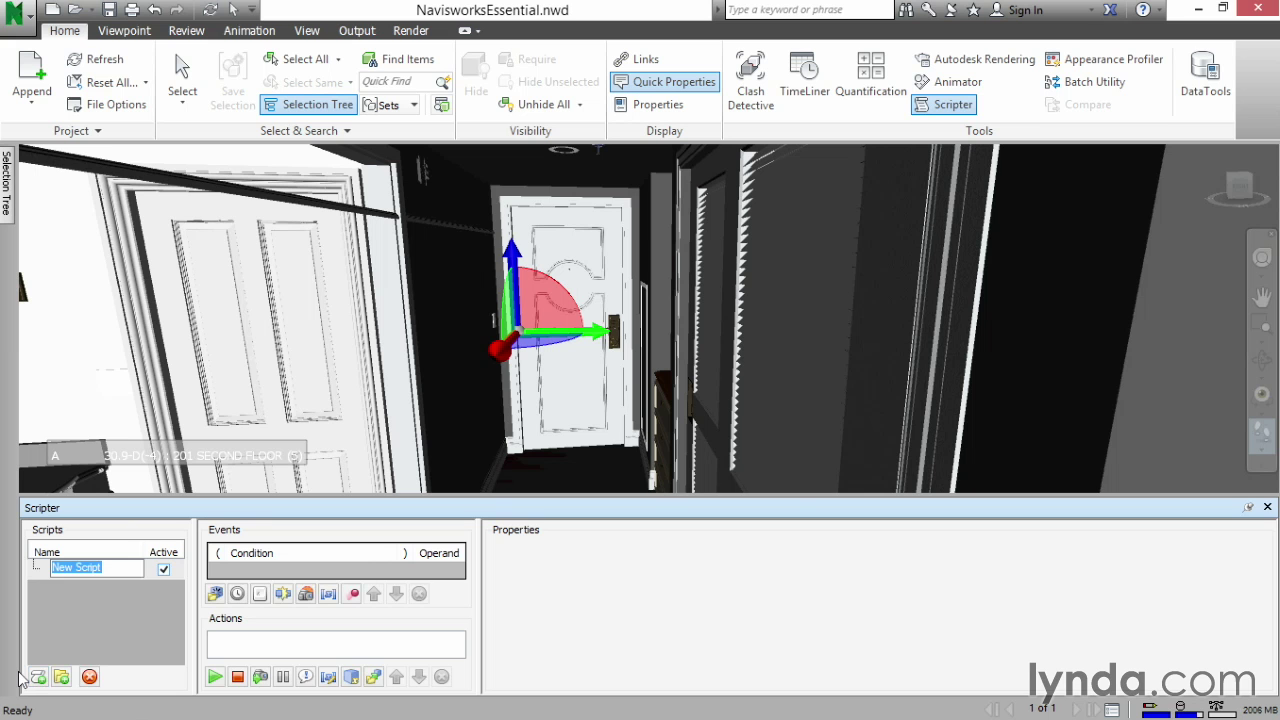
{"action": "type", "text": "Door 2015"}
{"action": "key", "text": "Return"}
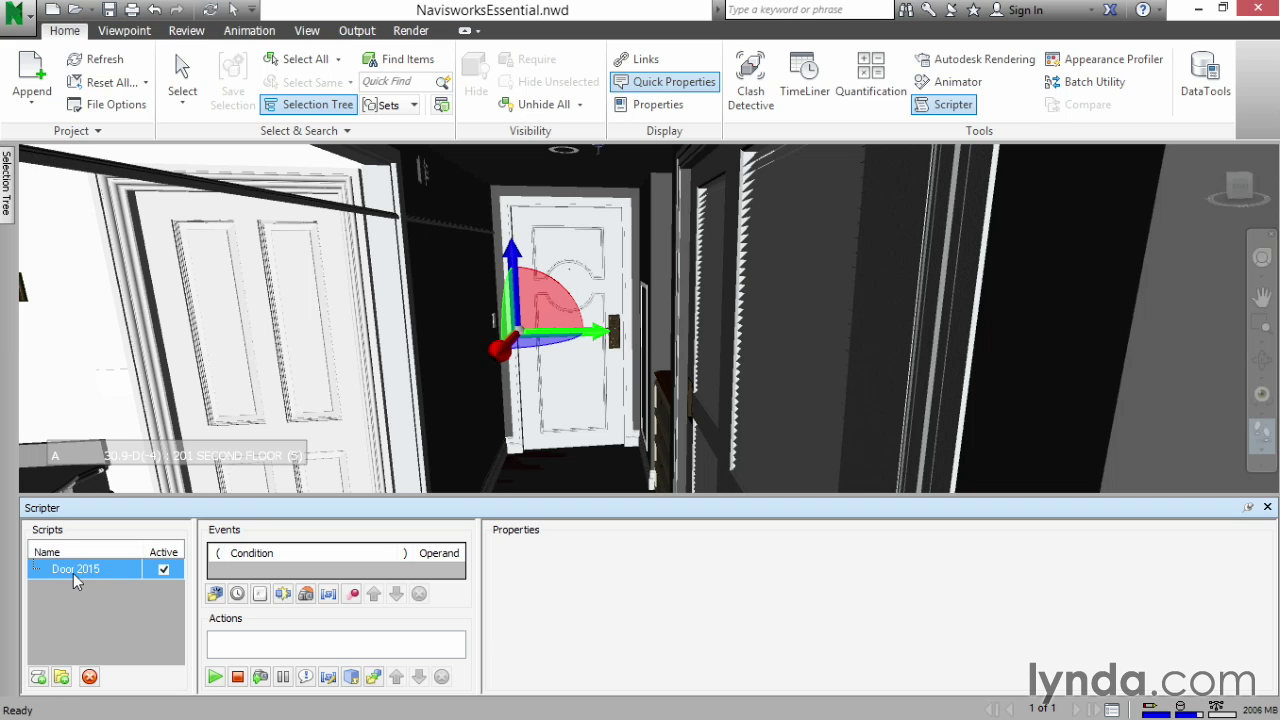
- Add an On Hotspot sphere event triggered on Entering, centred on the door handle, radius 6ft
{"action": "left_click", "coordinate": [306, 594]}
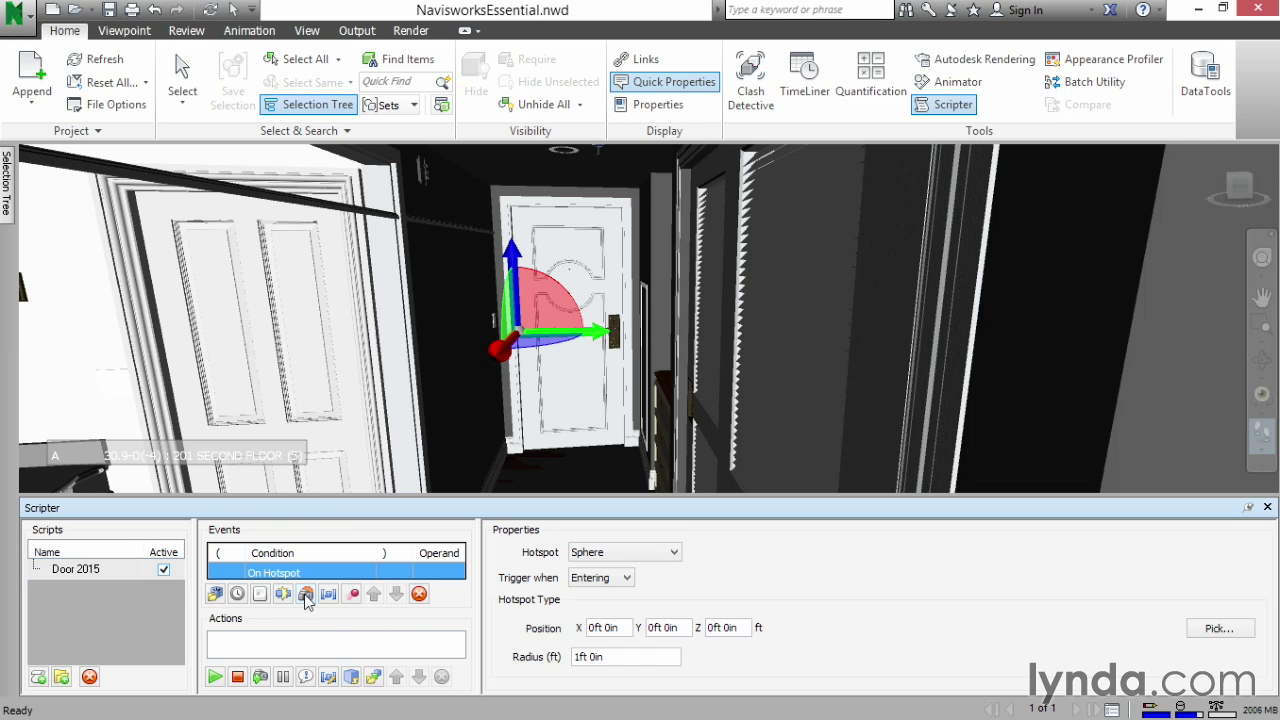
{"action": "left_click", "coordinate": [605, 577]}
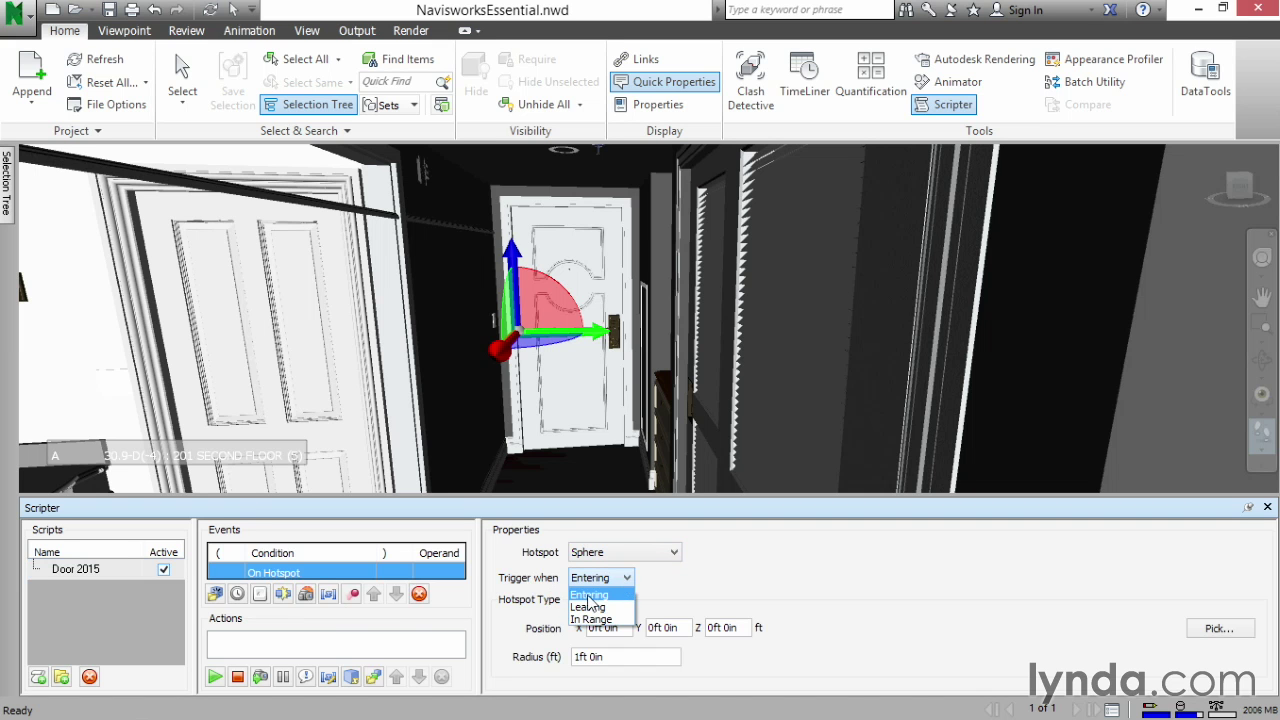
{"action": "left_click", "coordinate": [600, 597]}
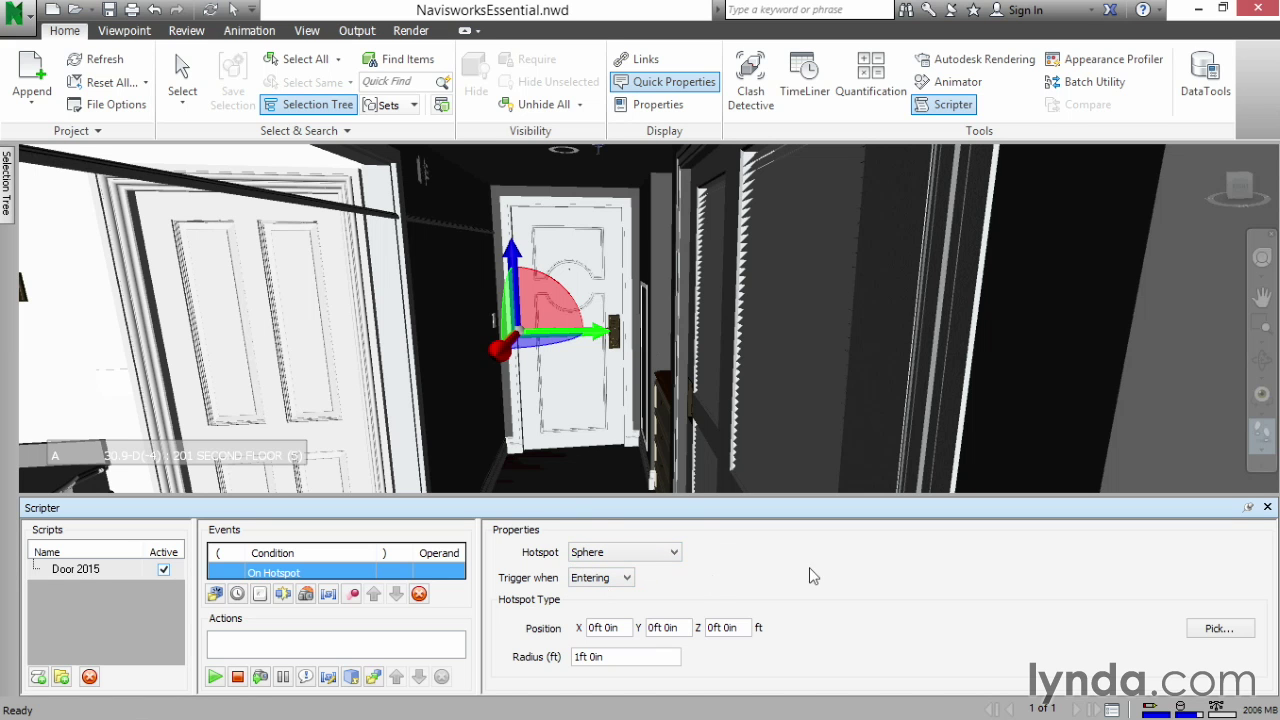
{"action": "left_click", "coordinate": [1227, 638]}
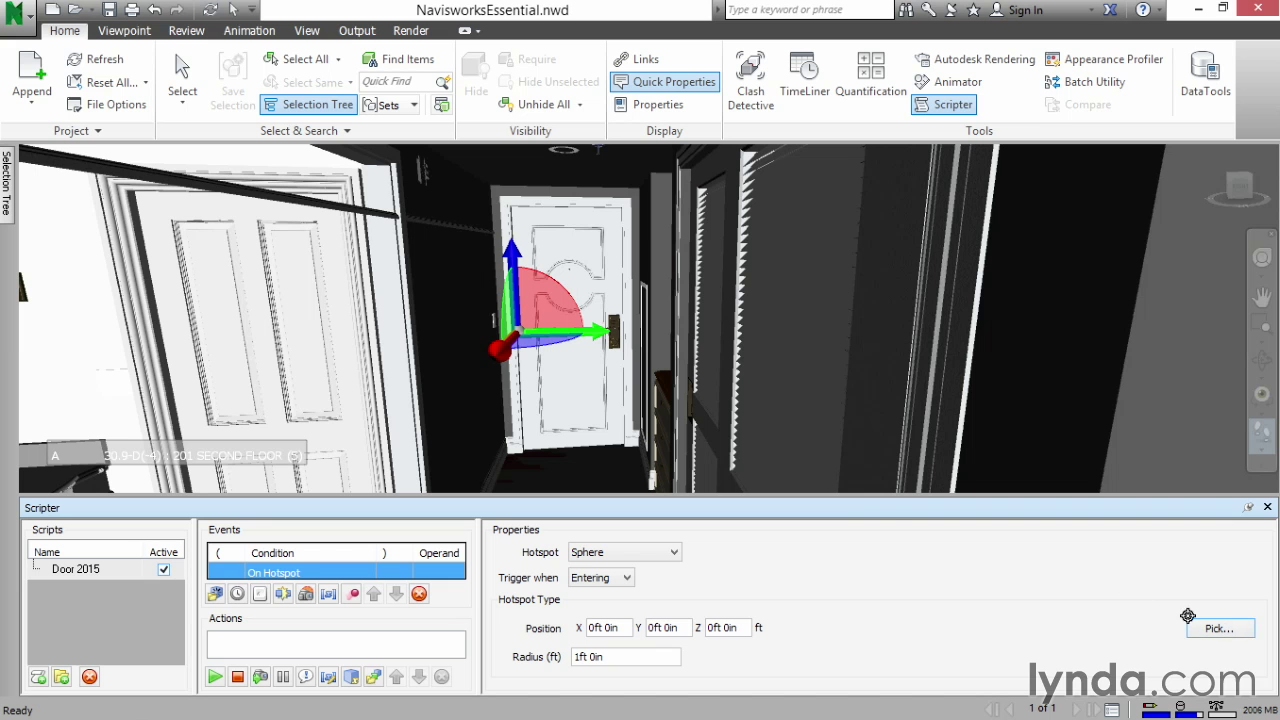
{"action": "left_click", "coordinate": [614, 334]}
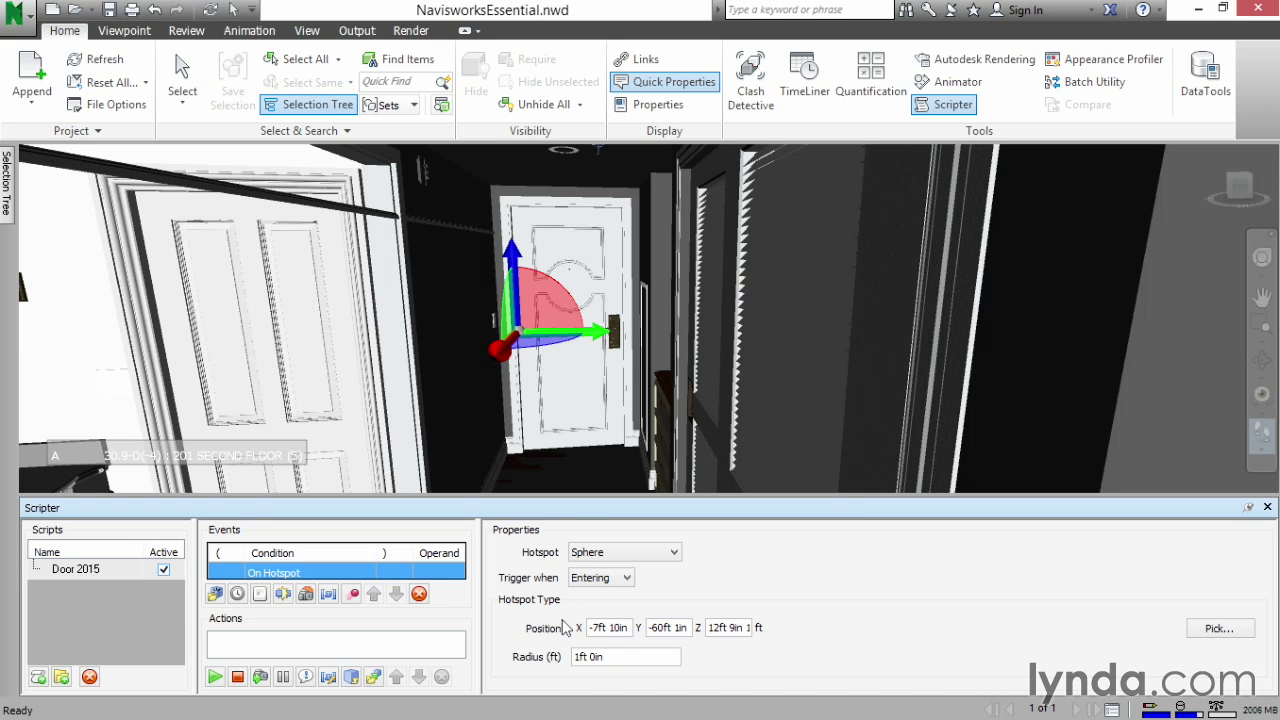
{"action": "left_click", "coordinate": [576, 658]}
{"action": "key", "text": "Delete"}
{"action": "type", "text": "6"}
- Add a Play Animation action for door 2015's '2015 rotate', starting at Current Position
{"action": "left_click", "coordinate": [214, 677]}
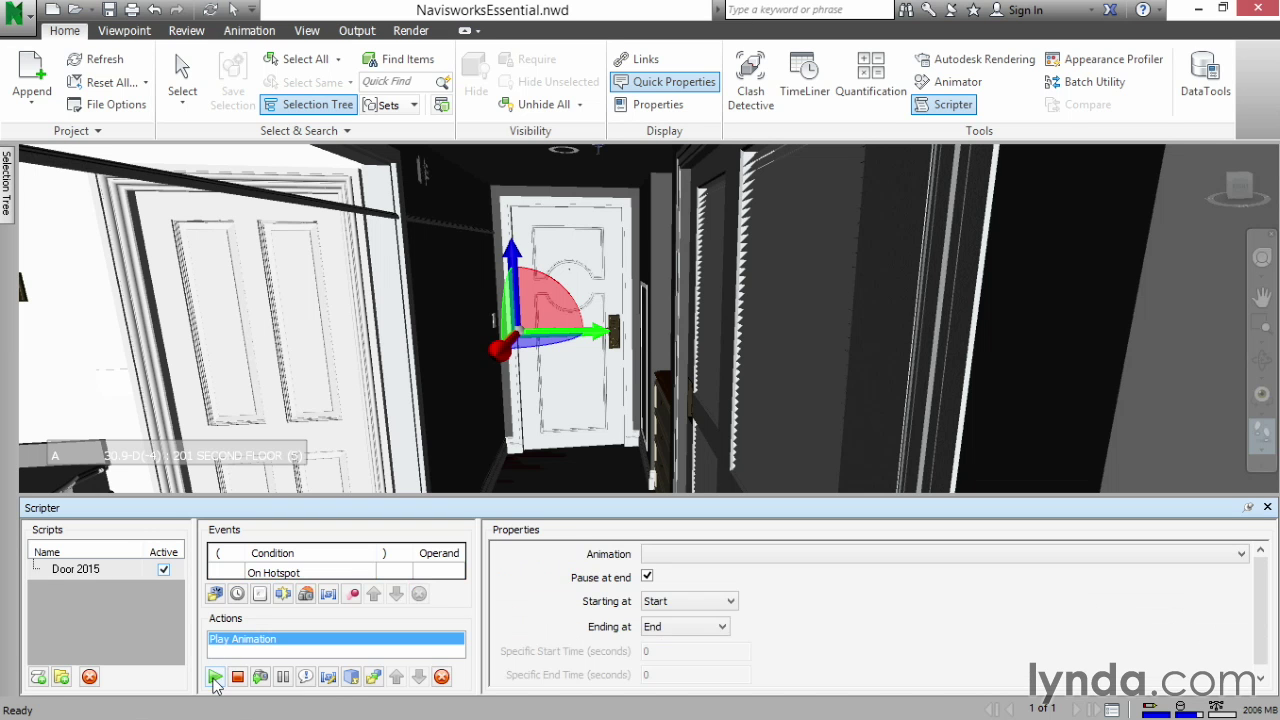
{"action": "left_click", "coordinate": [800, 554]}
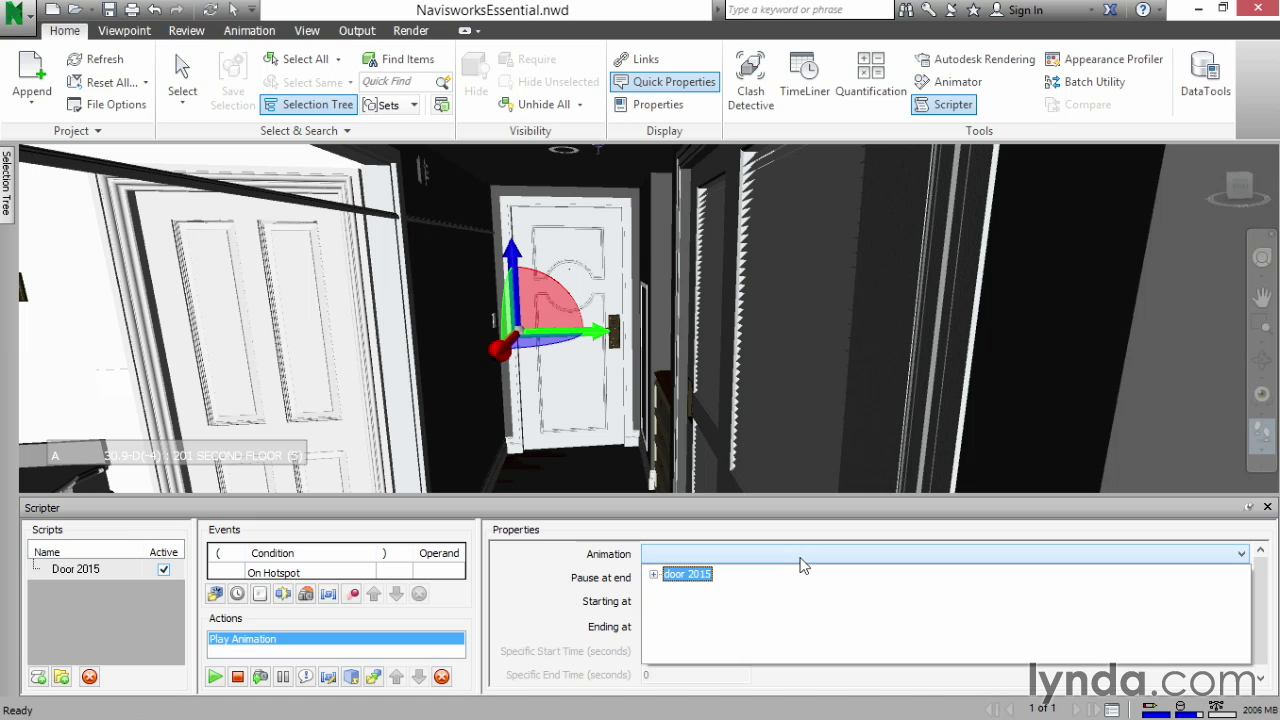
{"action": "left_click", "coordinate": [654, 575]}
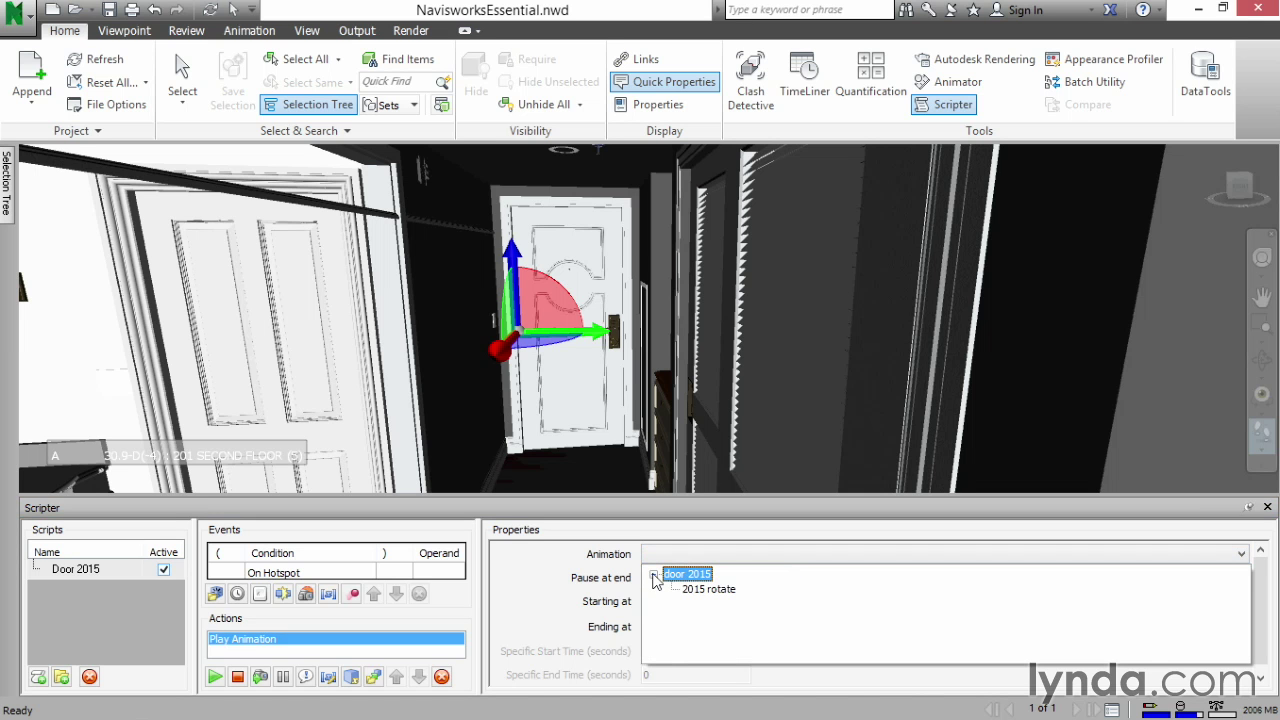
{"action": "left_click", "coordinate": [712, 590]}
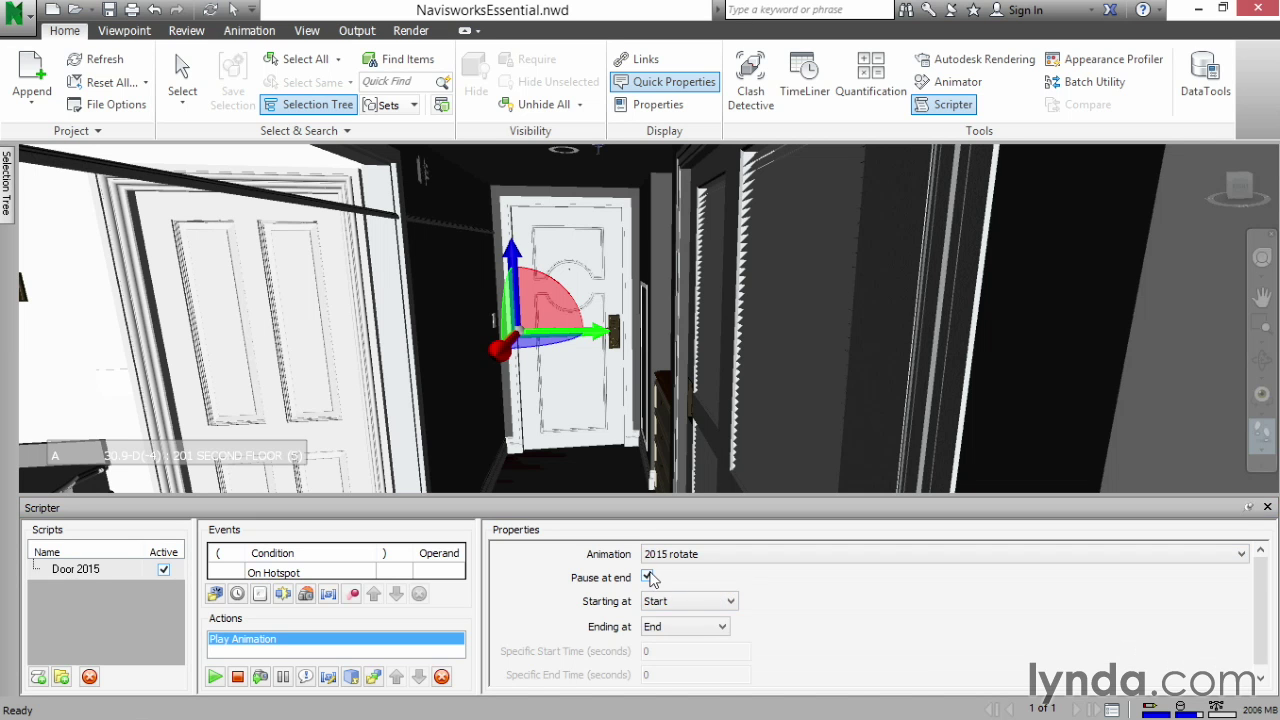
{"action": "left_click", "coordinate": [680, 604]}
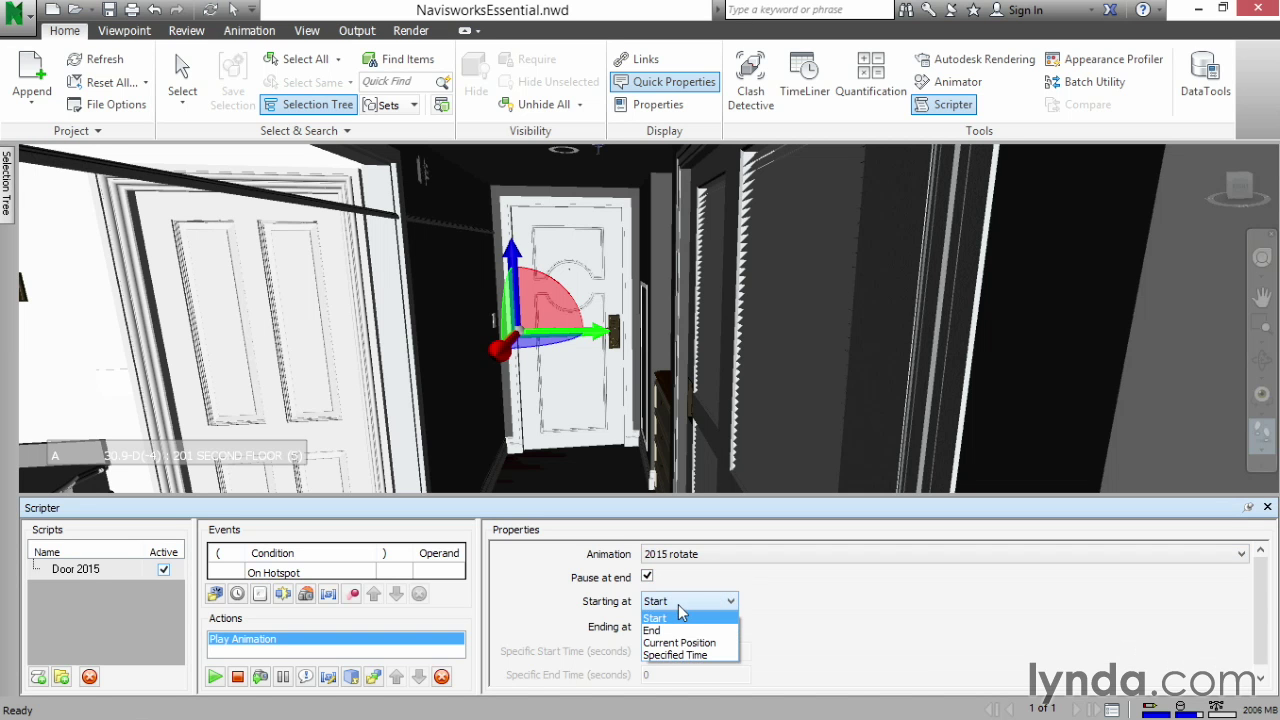
{"action": "left_click", "coordinate": [680, 642]}
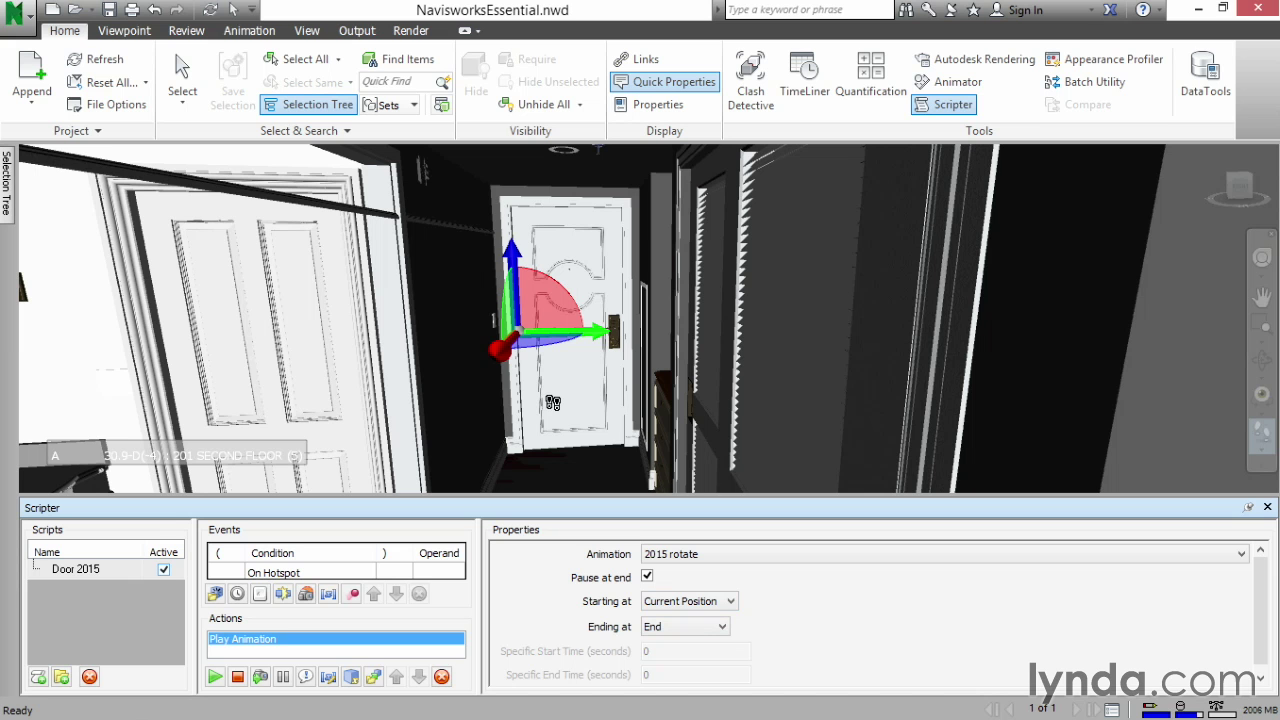
- Add a second script named 'Door 2015 Close'
{"action": "left_click", "coordinate": [40, 679]}
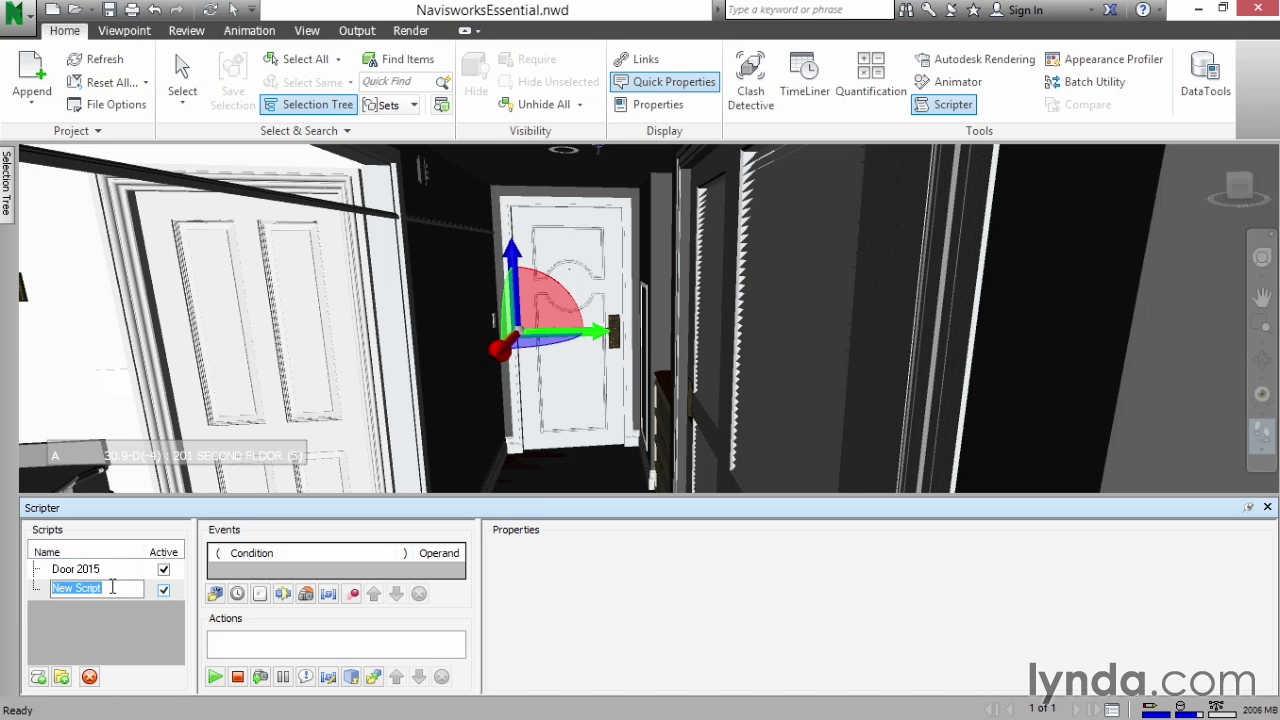
{"action": "type", "text": "Door 2015 Close"}
{"action": "key", "text": "Return"}
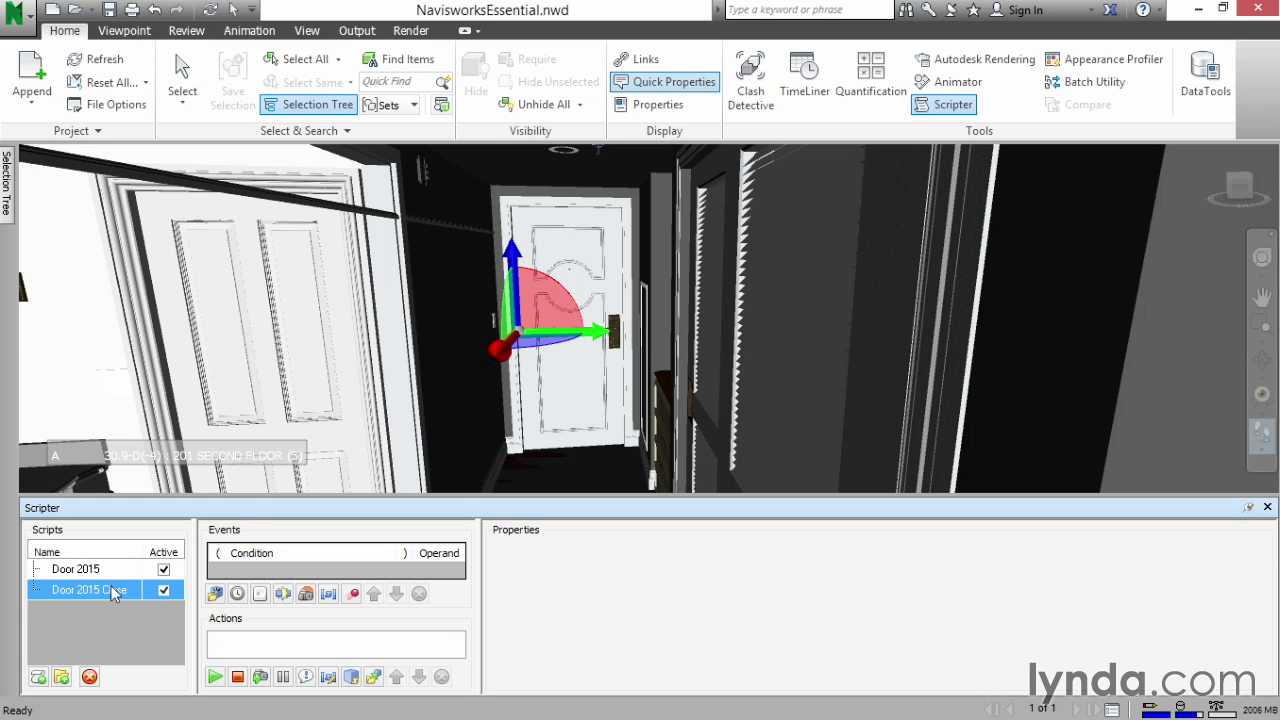
- Give it an On Hotspot sphere event triggered on Leaving at the door handle, radius 6ft
{"action": "left_click", "coordinate": [306, 595]}
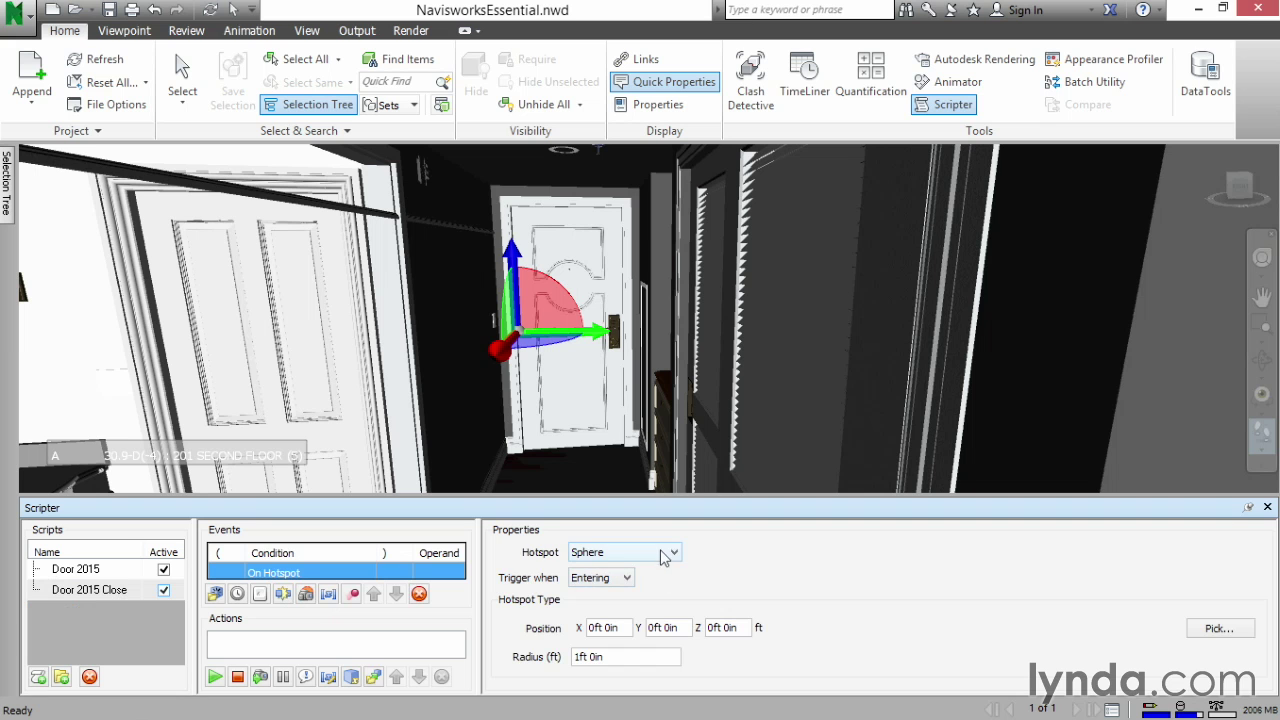
{"action": "left_click", "coordinate": [612, 584]}
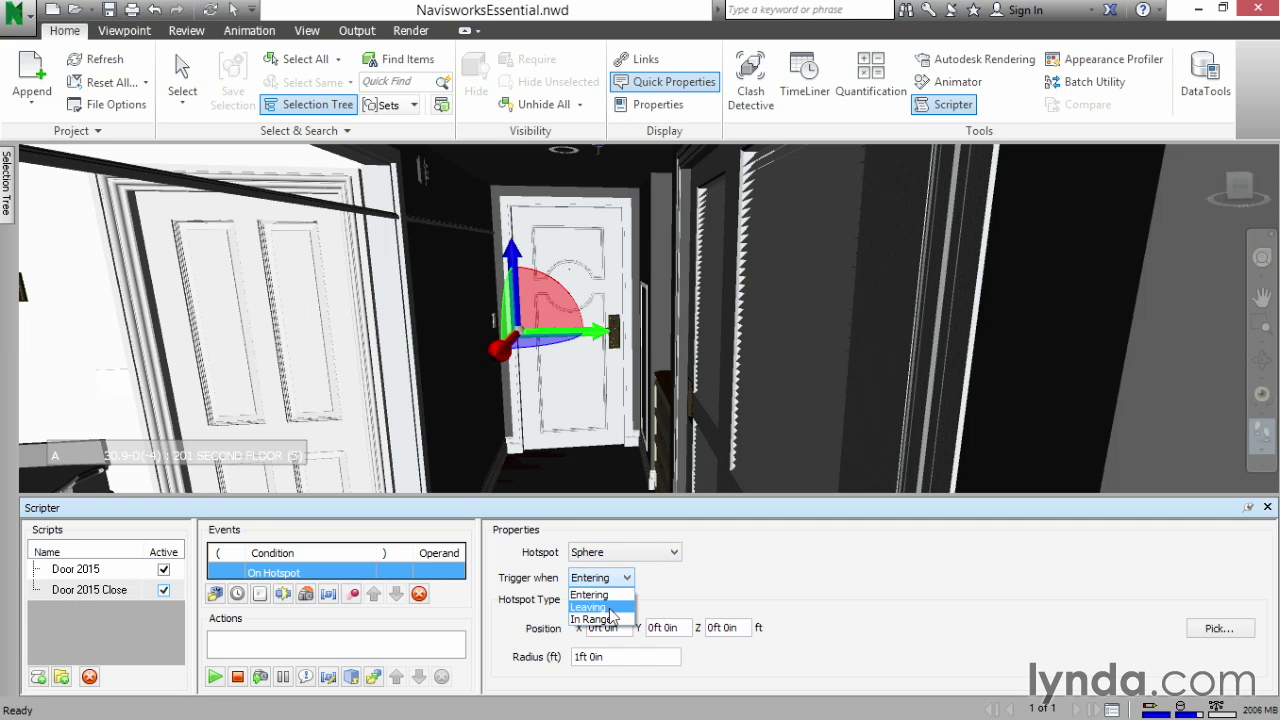
{"action": "left_click", "coordinate": [609, 607]}
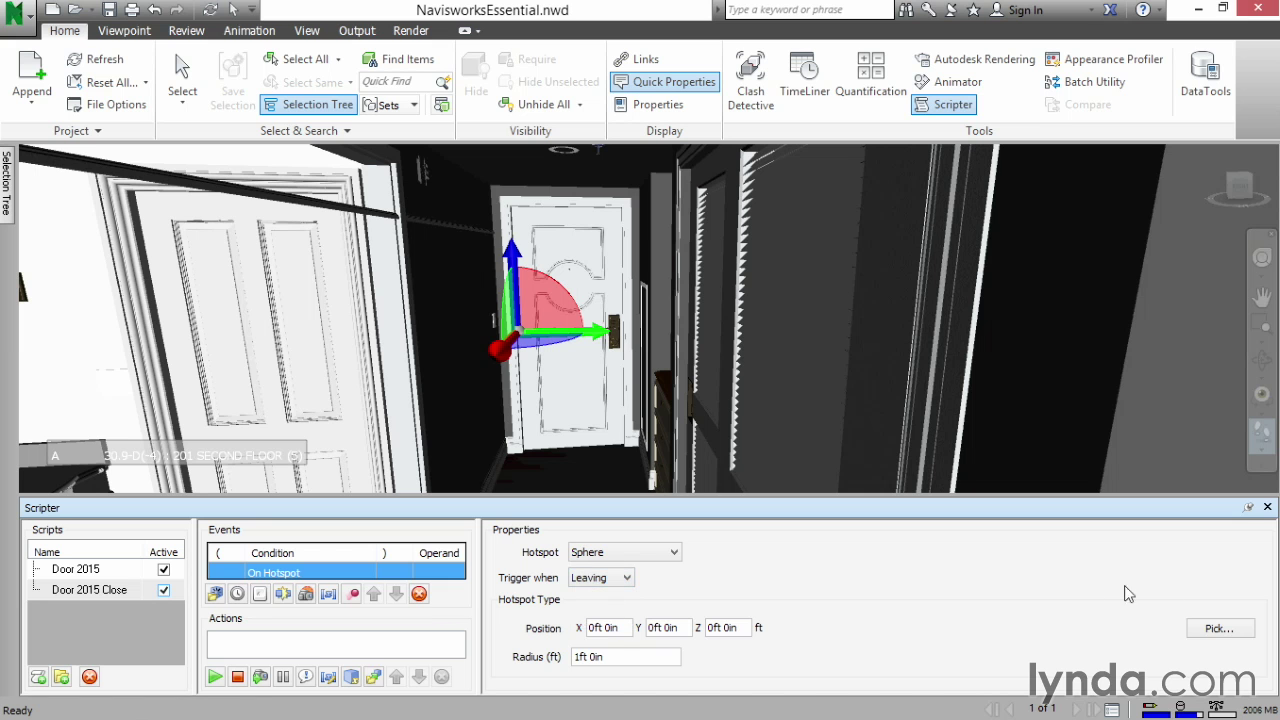
{"action": "left_click", "coordinate": [1218, 630]}
{"action": "left_click", "coordinate": [613, 332]}
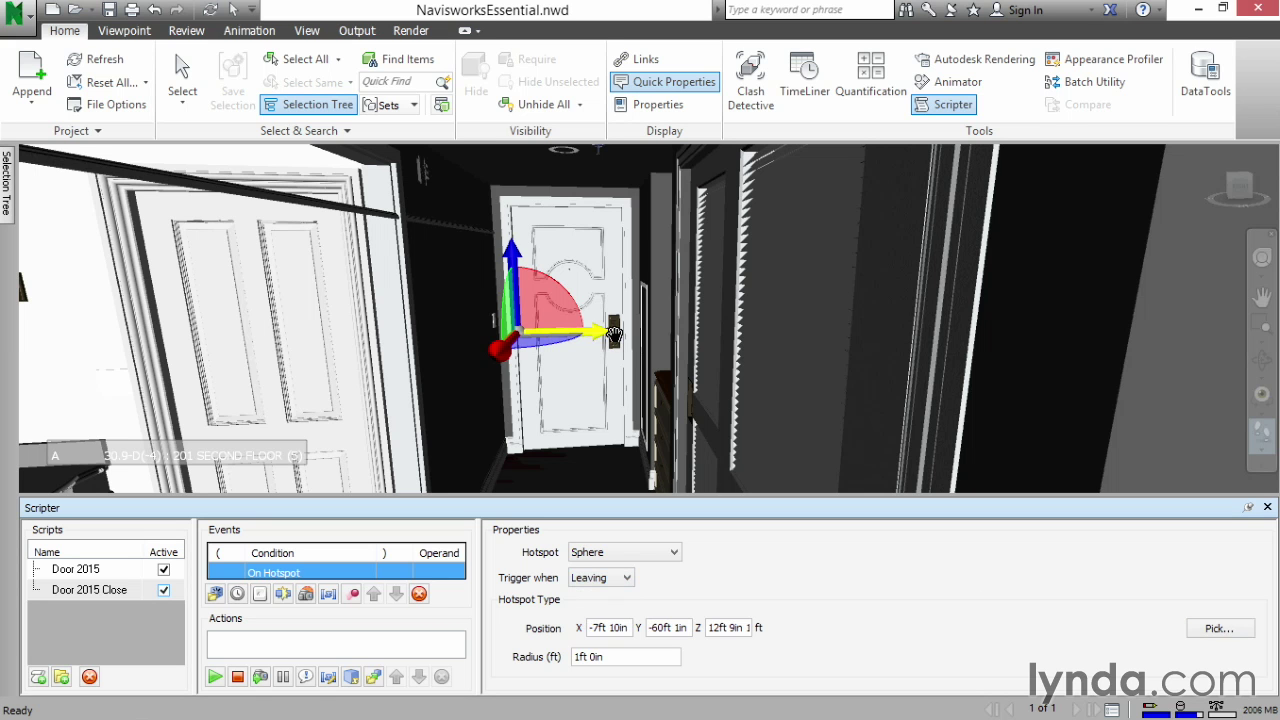
{"action": "left_click", "coordinate": [604, 657]}
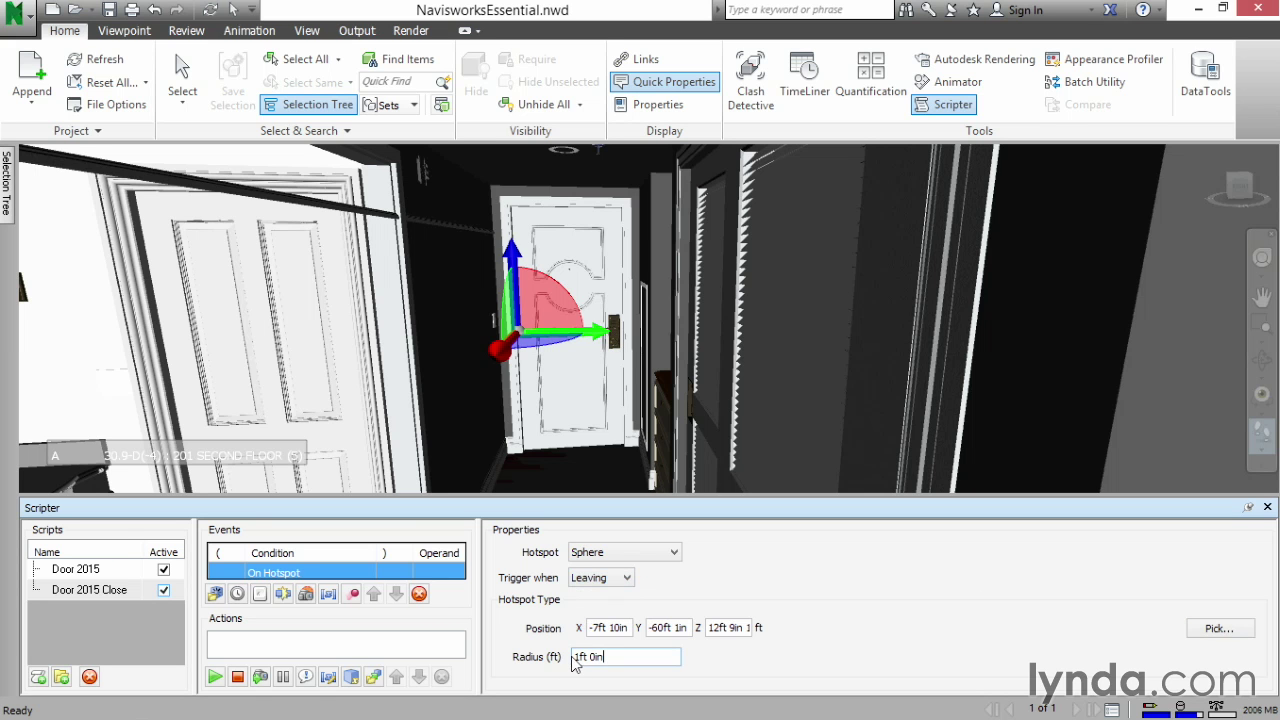
{"action": "double_click", "coordinate": [576, 657]}
{"action": "type", "text": "6"}
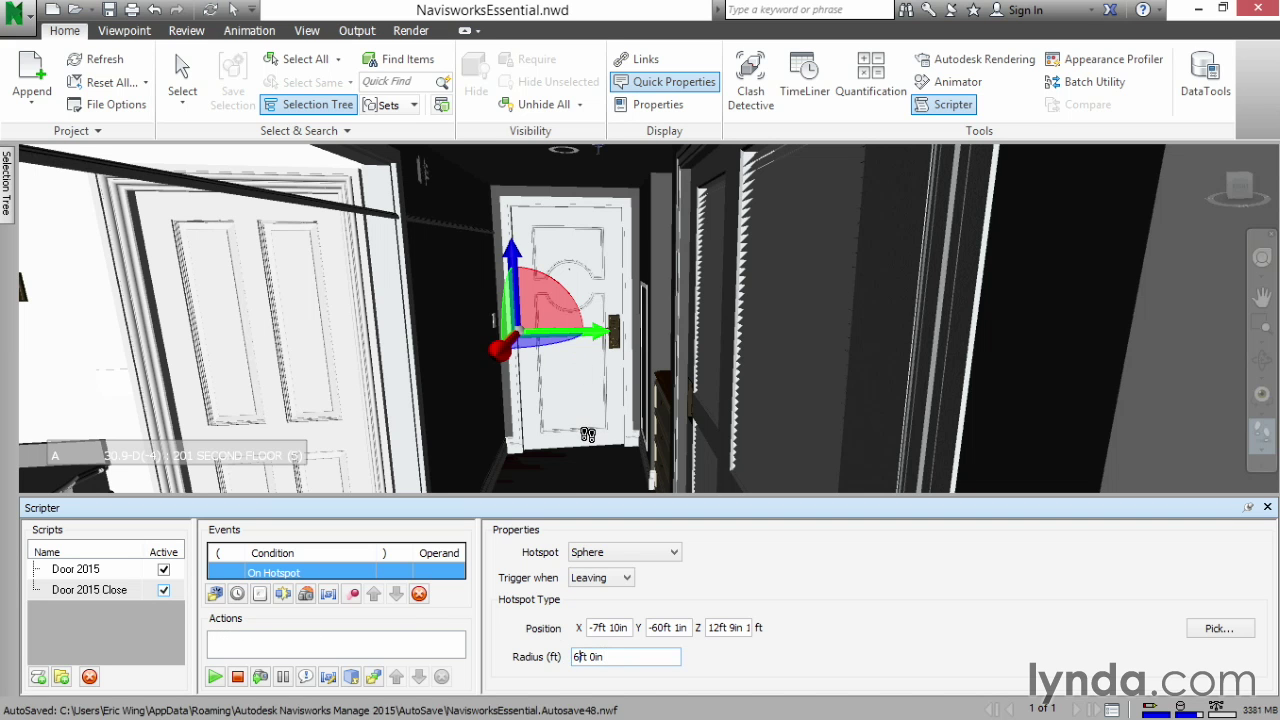
- Add a Play Animation action for '2015 rotate' from Start to End, then close the Scripter
{"action": "left_click", "coordinate": [215, 677]}
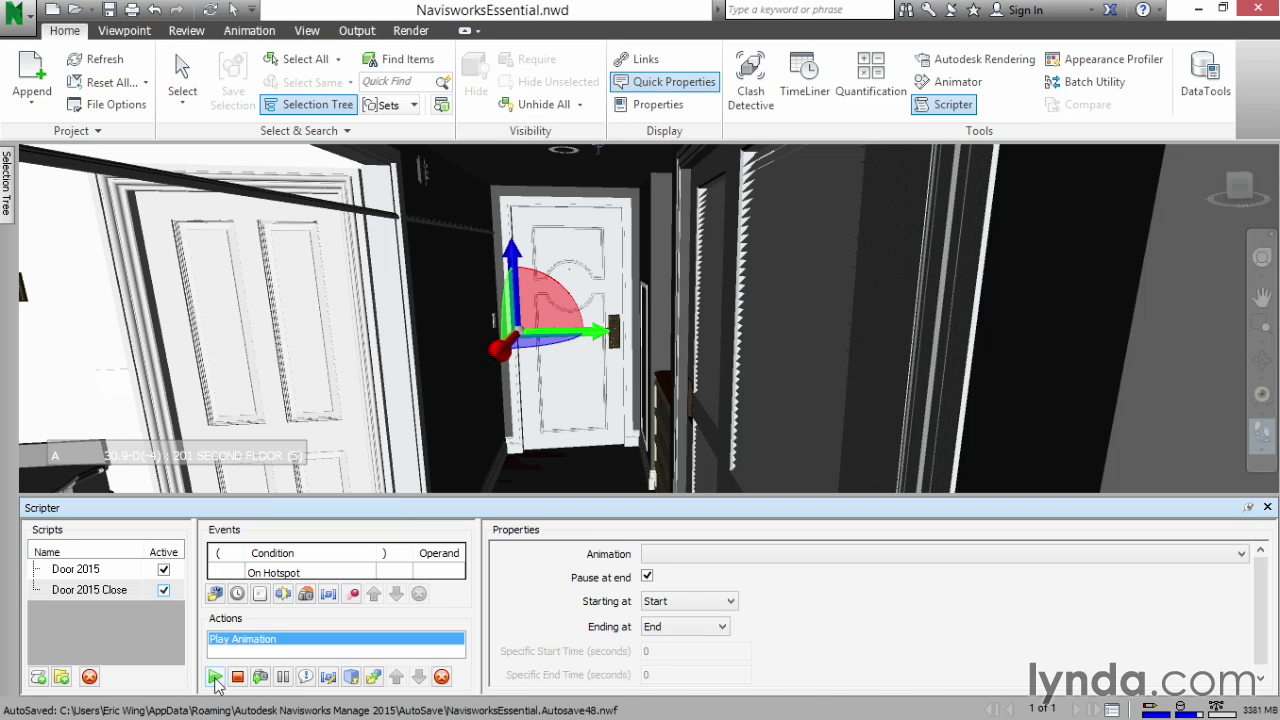
{"action": "left_click", "coordinate": [687, 555]}
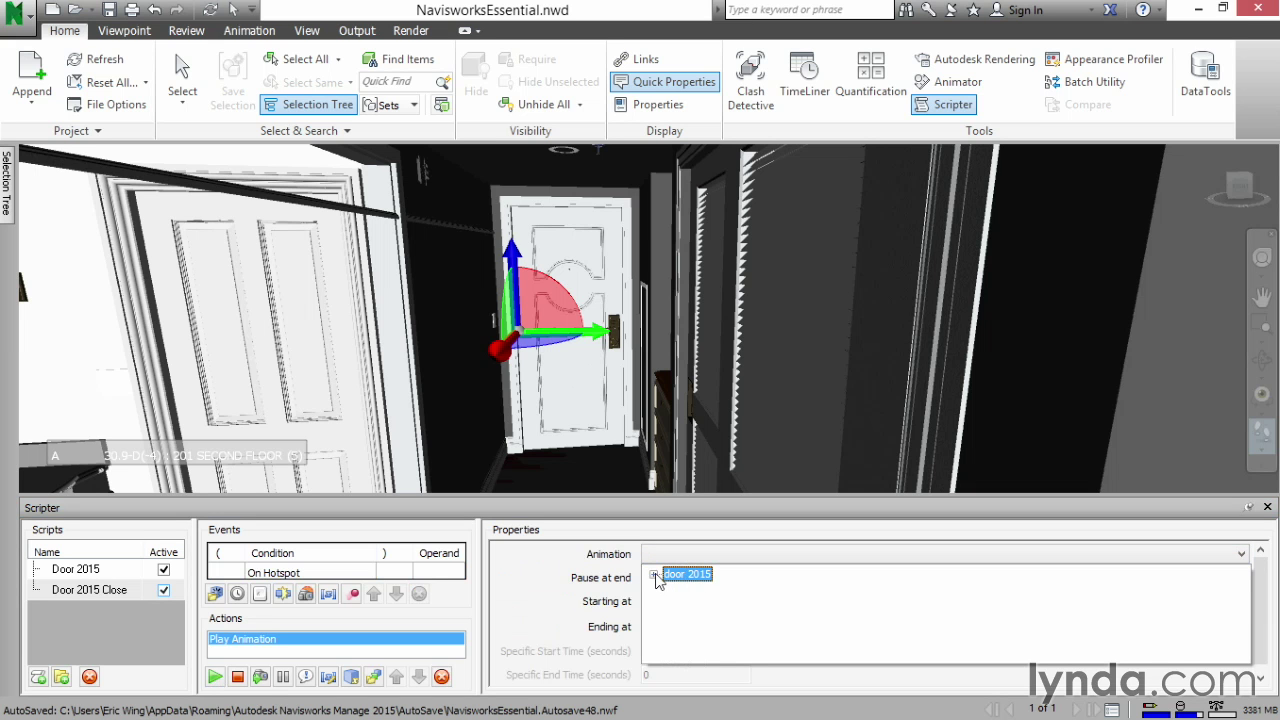
{"action": "left_click", "coordinate": [655, 575]}
{"action": "left_click", "coordinate": [710, 590]}
{"action": "left_click", "coordinate": [676, 601]}
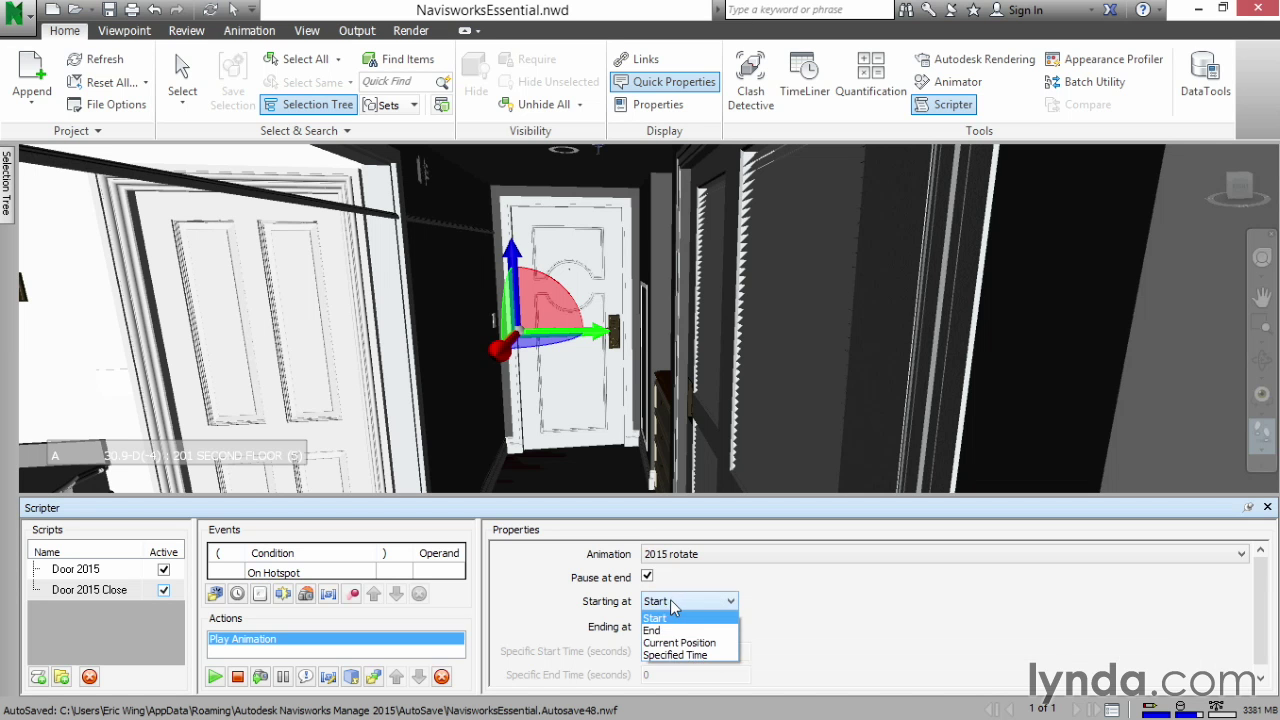
{"action": "left_click", "coordinate": [676, 601]}
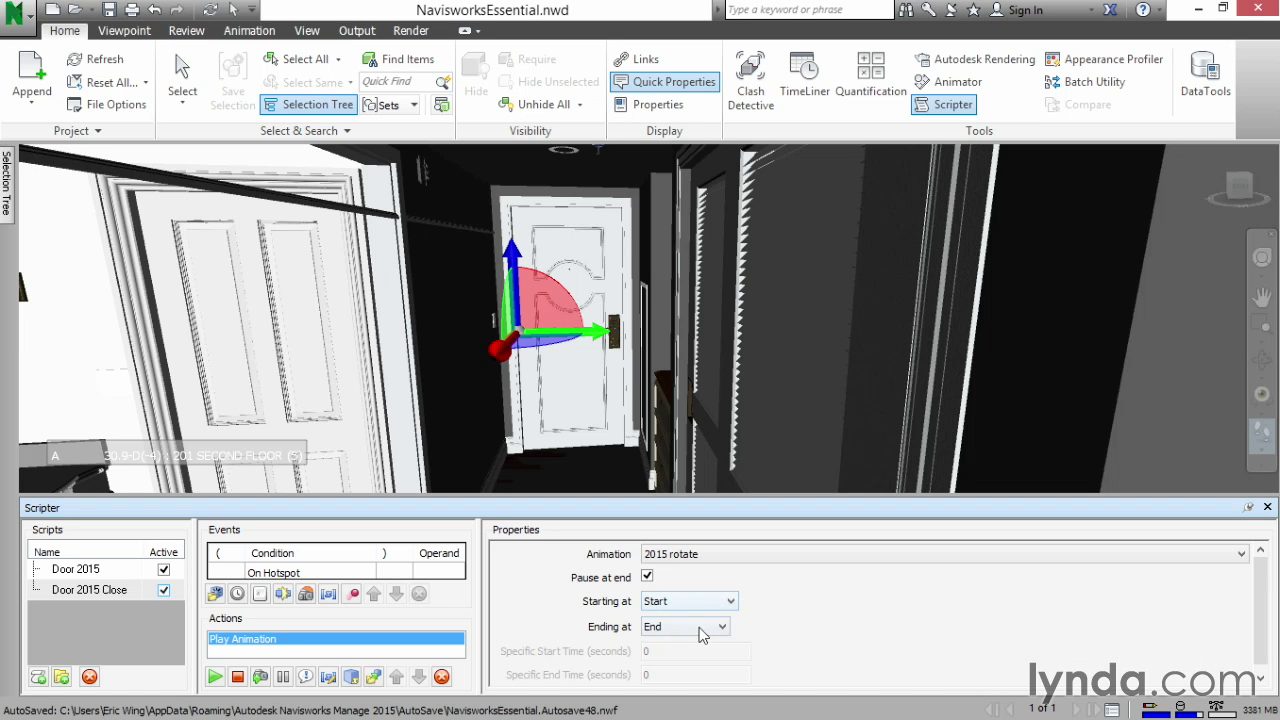
{"action": "left_click", "coordinate": [700, 630]}
{"action": "left_click", "coordinate": [703, 630]}
{"action": "left_click", "coordinate": [1268, 510]}
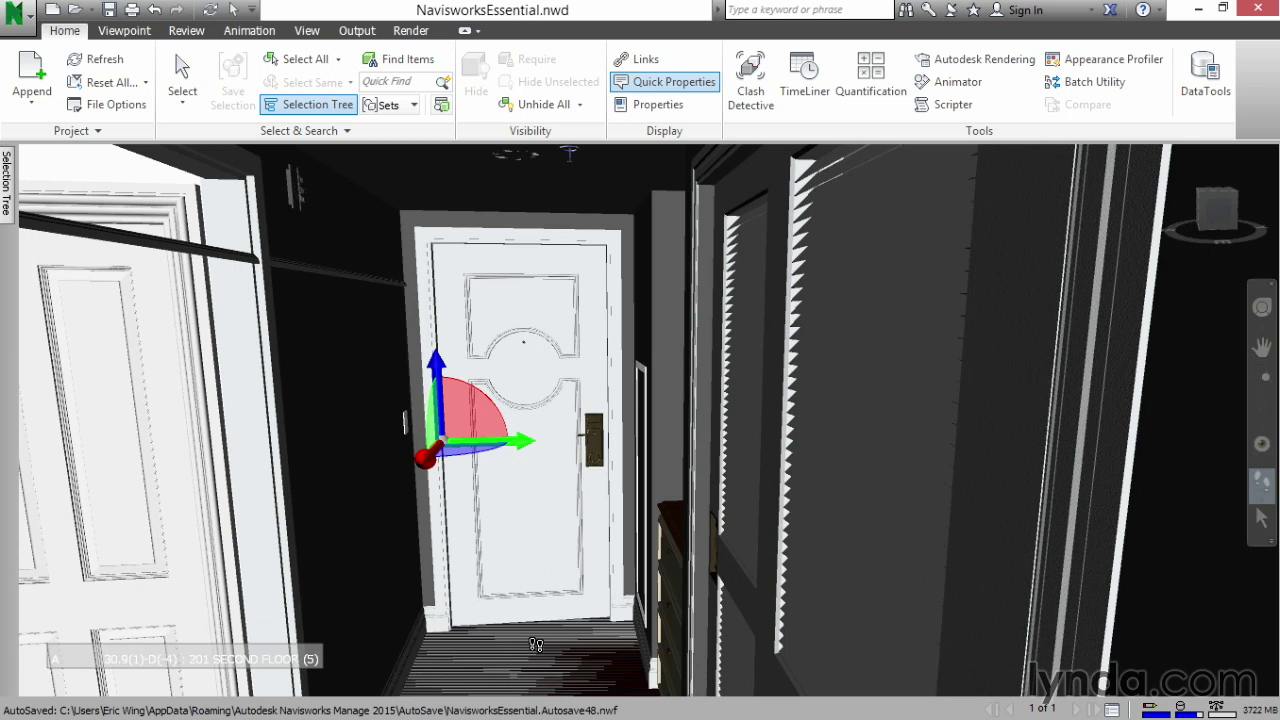
- Enable Scripts on the Animation tab and walk toward door 2015 to test the hotspot
{"action": "left_click", "coordinate": [250, 31]}
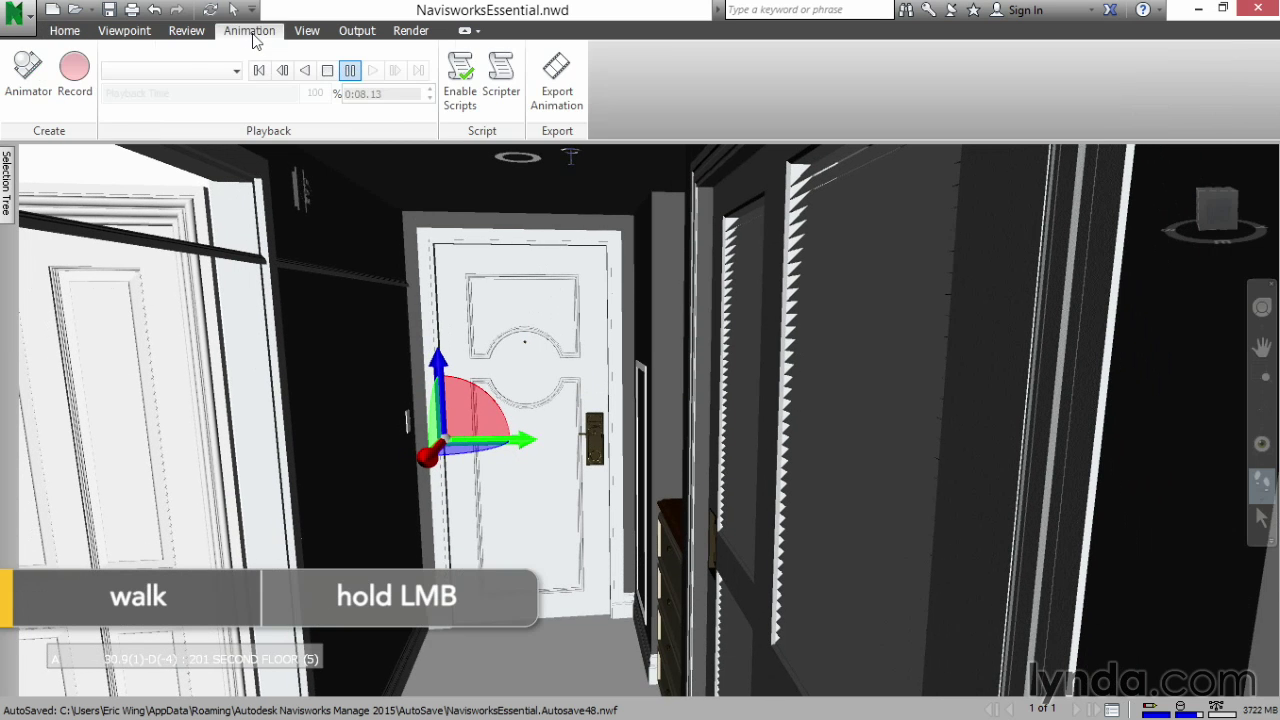
{"action": "left_click", "coordinate": [462, 105]}
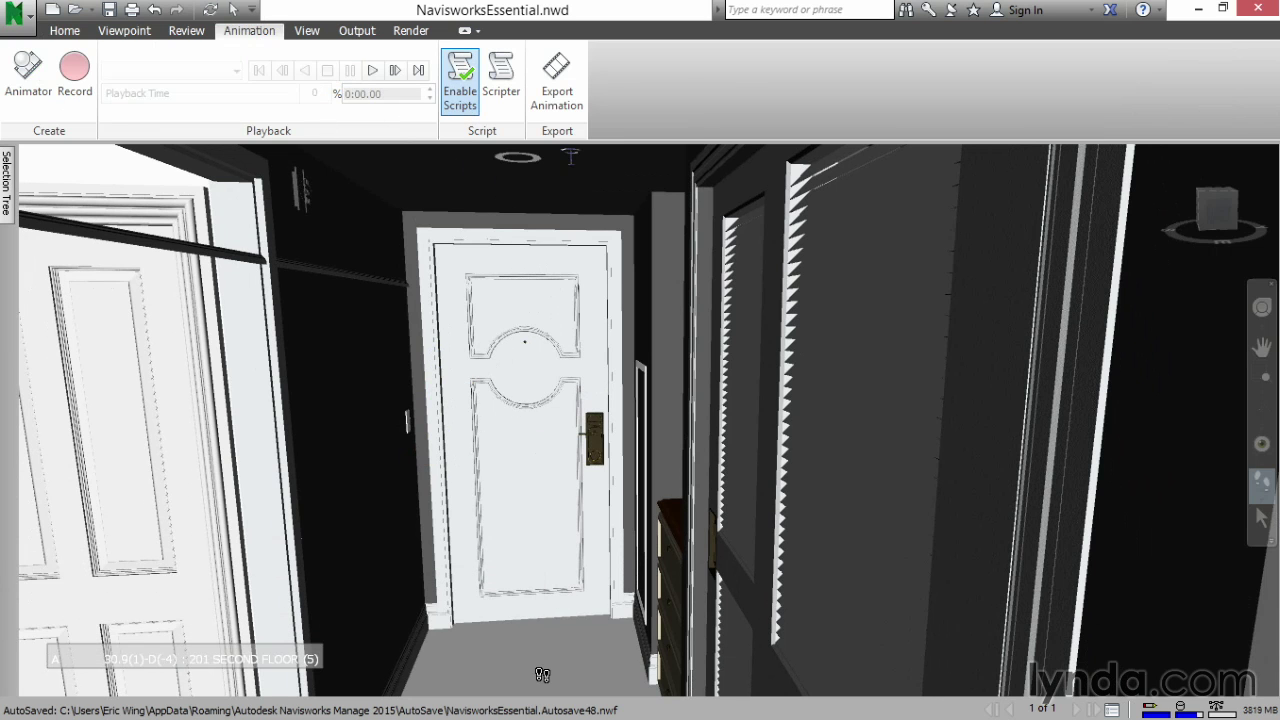
{"action": "left_click_drag", "start_coordinate": [541, 675], "coordinate": [598, 708]}
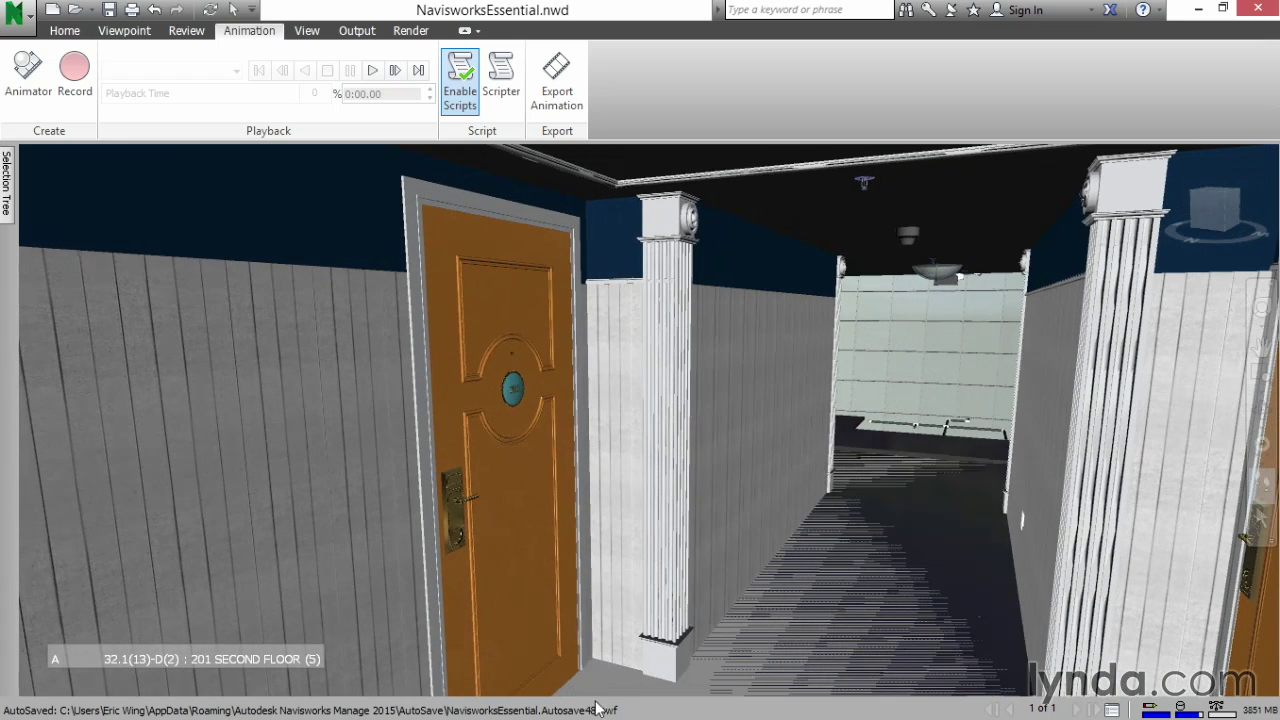